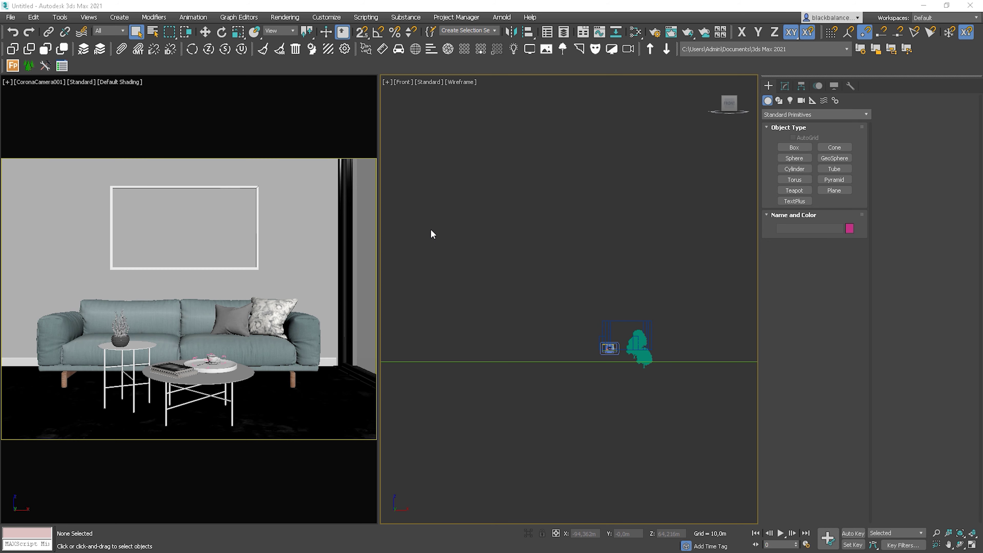
Step: Launch the Project Manager library browser from the Project Manager menu
click(456, 17)
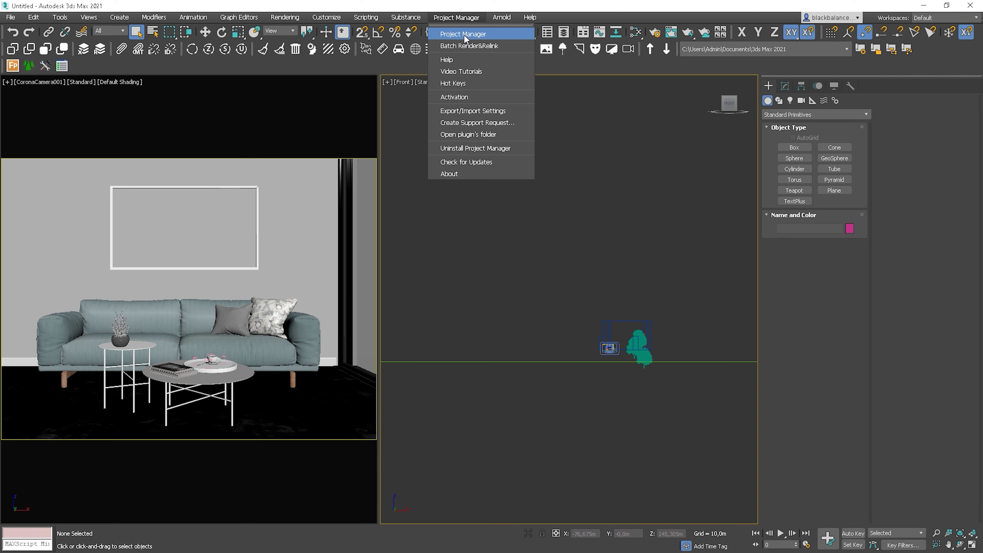
click(464, 34)
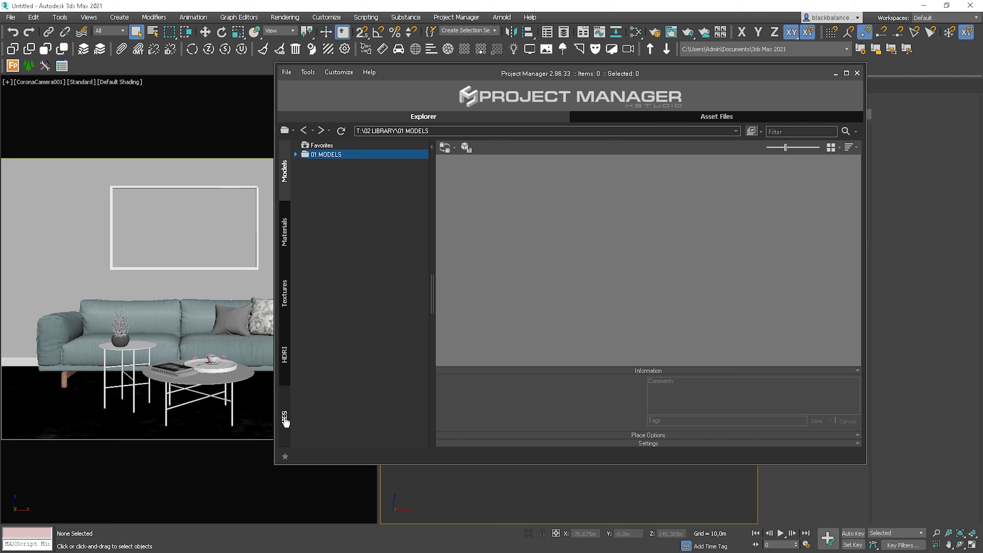
Step: Expand 01 MODELS, 01 INTERIOR and 05 TABLE, then load the 01 DINING folder's 188 tables
click(295, 154)
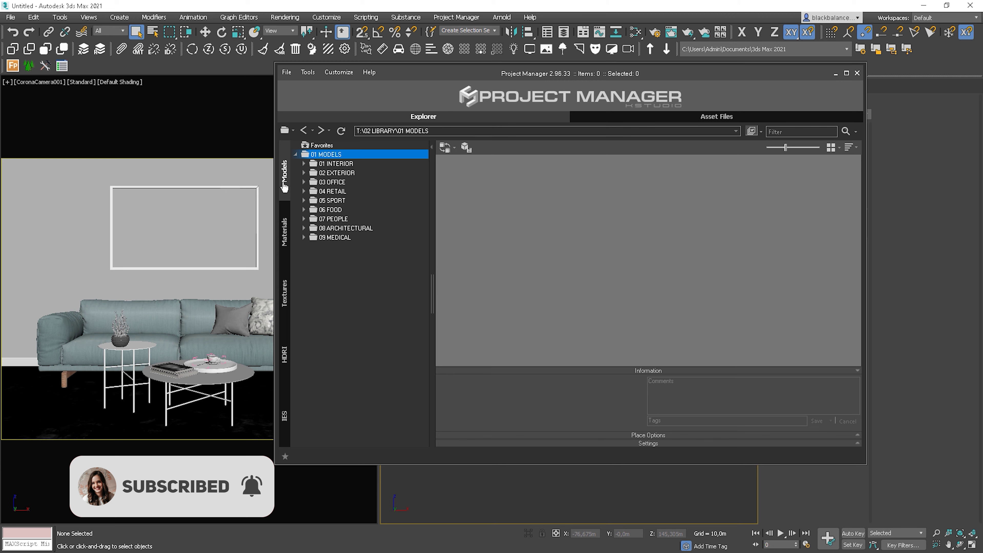
click(304, 163)
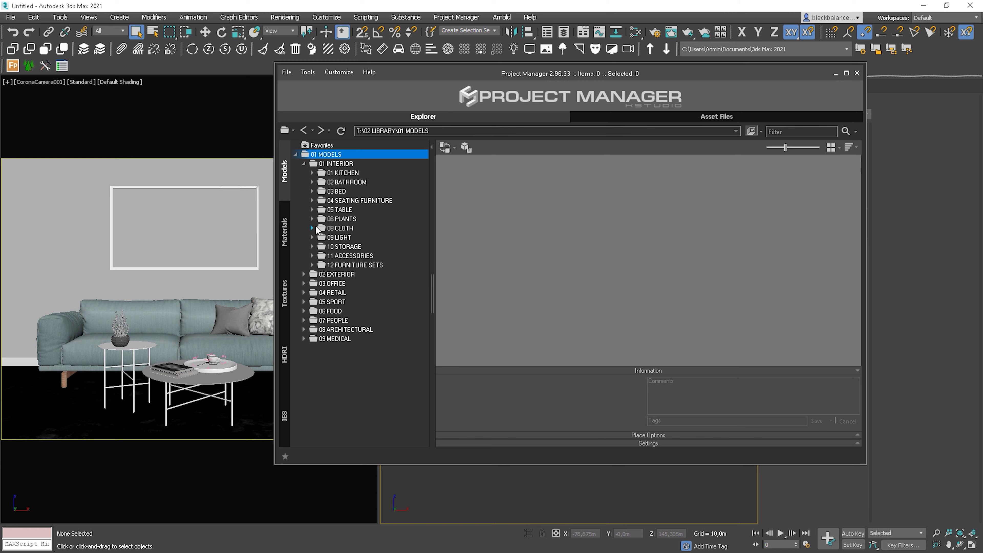
click(312, 209)
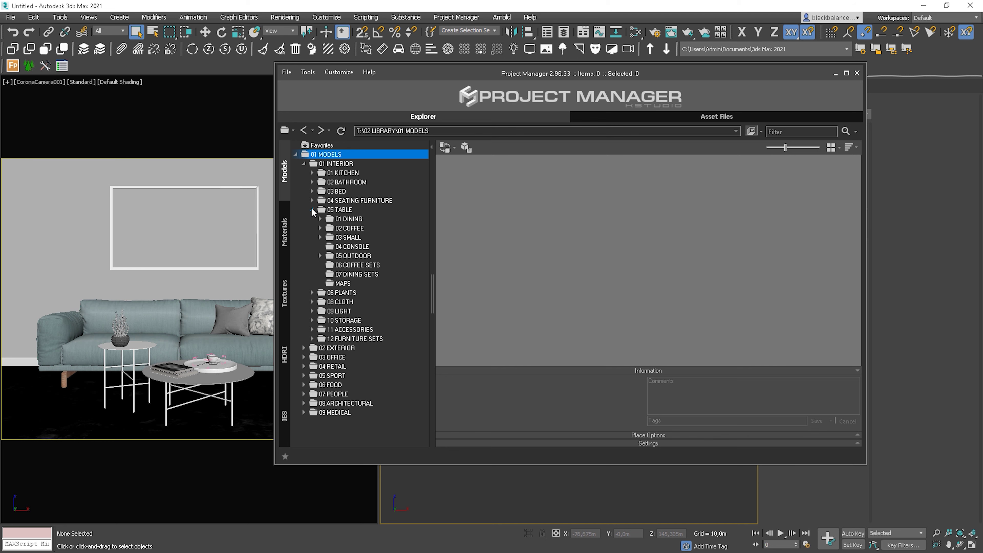
click(350, 219)
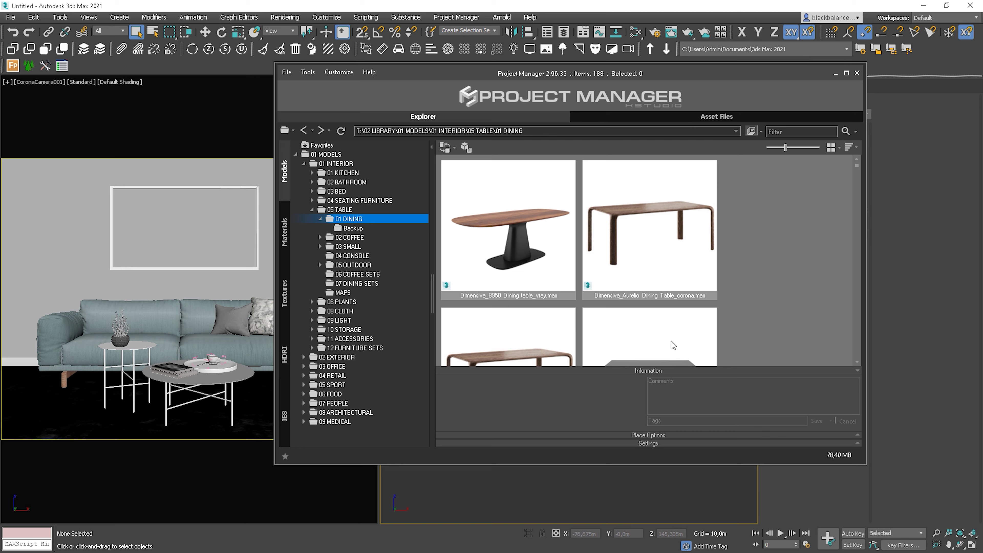
Step: Minimize the Windows Explorer copy of the folder and enlarge the table thumbnails
mouse_move(857, 166)
mouse_down()
mouse_move(857, 174)
mouse_move(858, 160)
mouse_up()
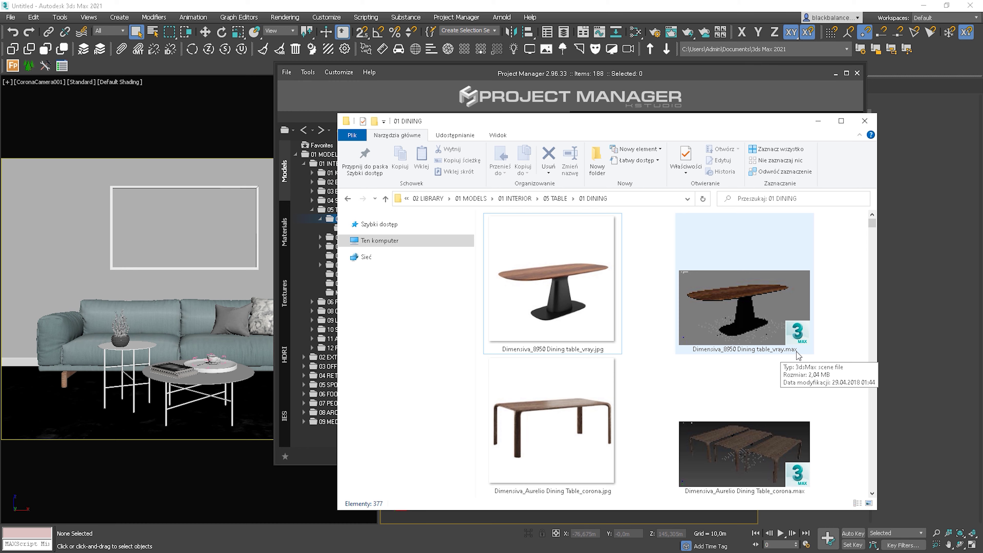
click(818, 122)
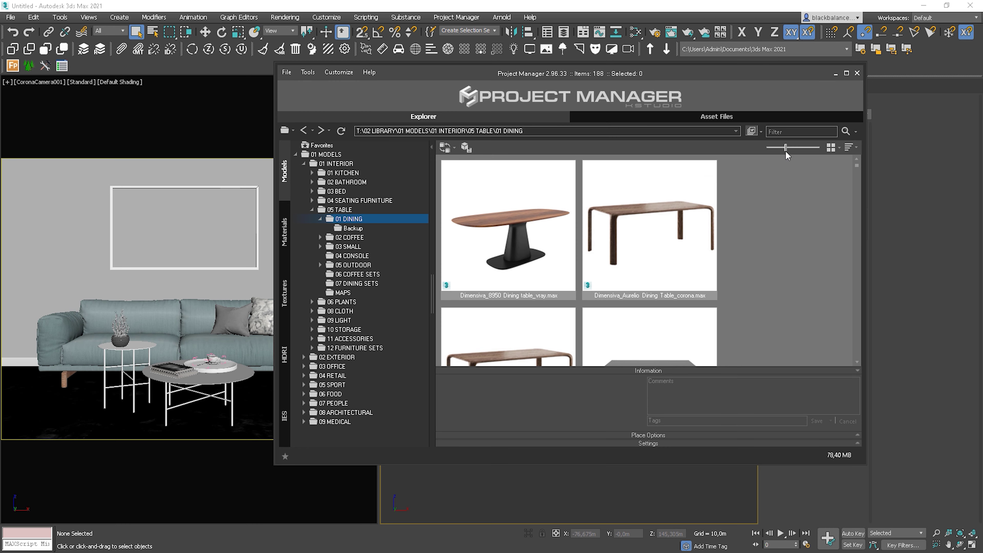
drag(786, 151, 793, 149)
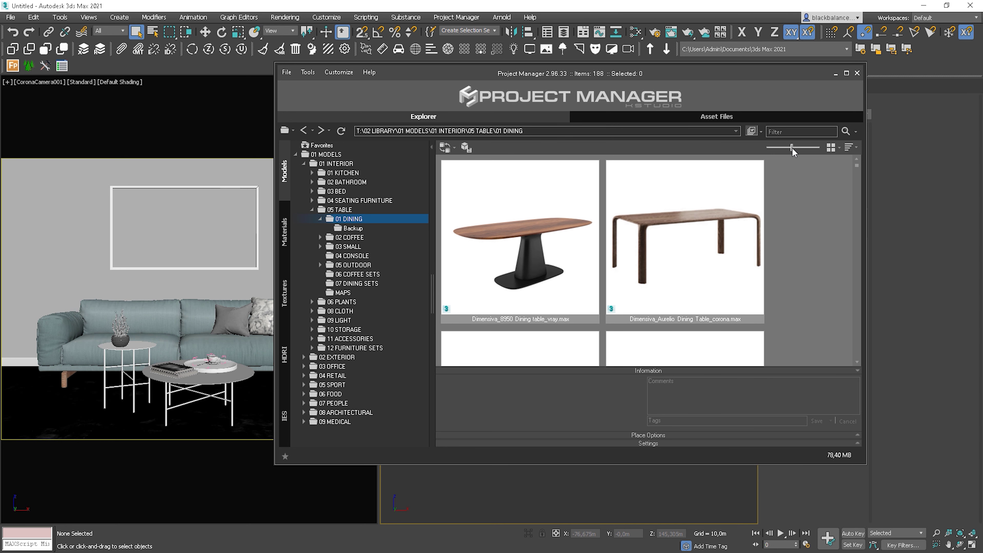
Step: Try the Details and Thumbnails&Details layouts, return to Thumbnails, and check the sort options
click(841, 148)
click(842, 159)
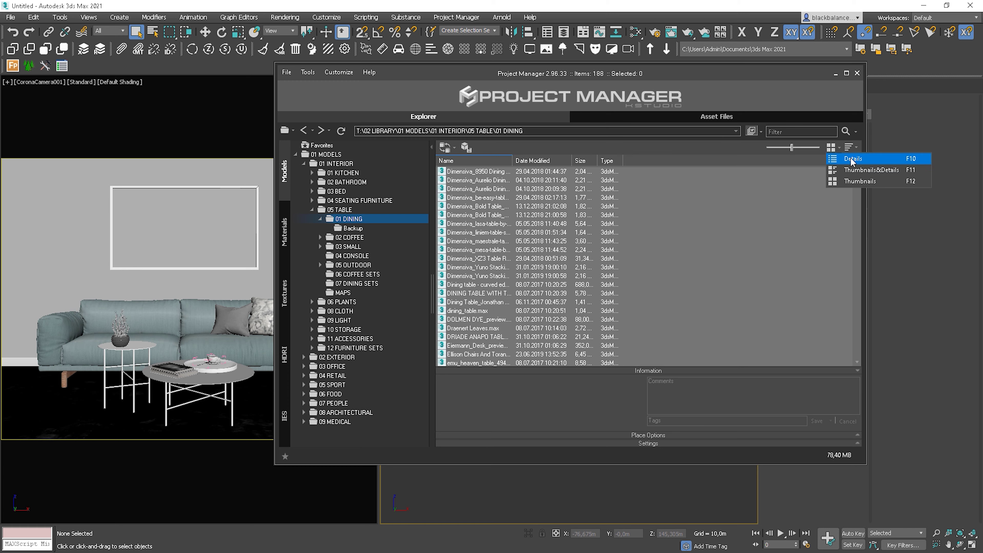
click(839, 149)
click(848, 170)
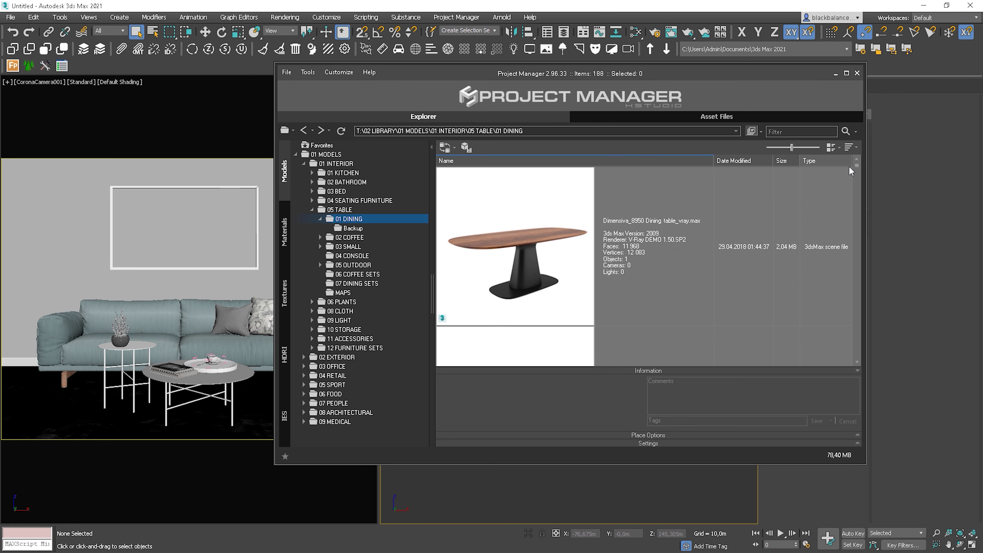
click(838, 149)
click(848, 181)
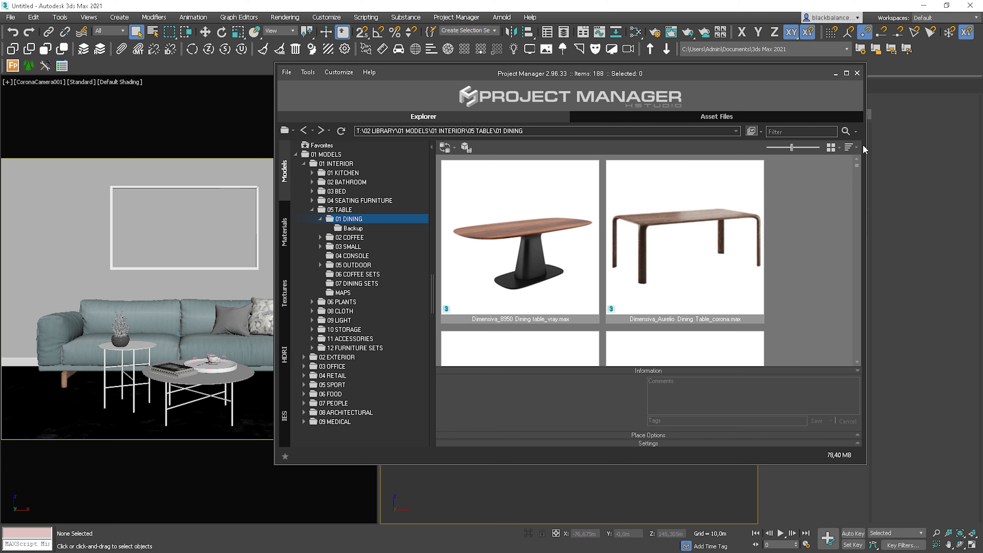
click(855, 146)
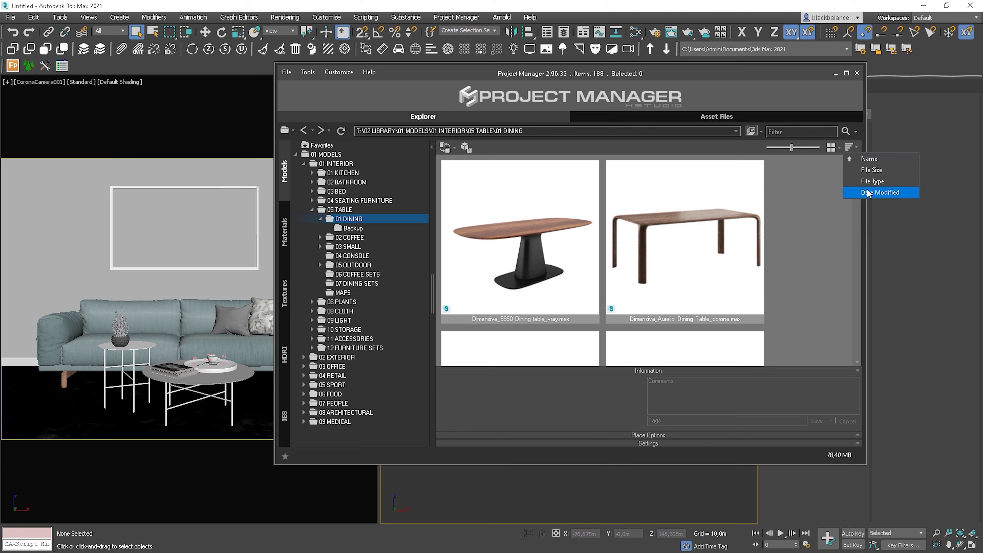
Step: Filter the 01 DINING tables by 'dim' to show the 13 Dimensiva models
click(801, 170)
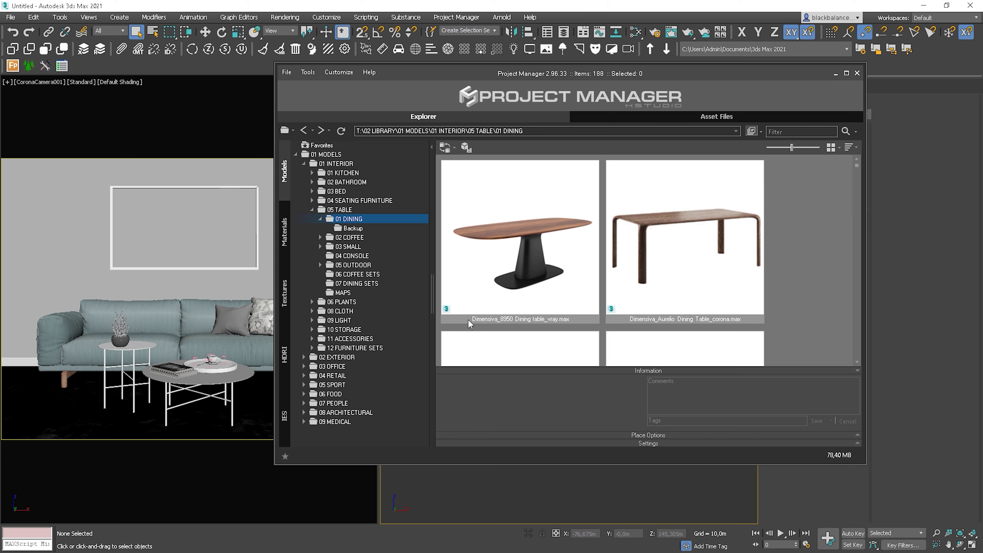
click(789, 131)
text(dim)
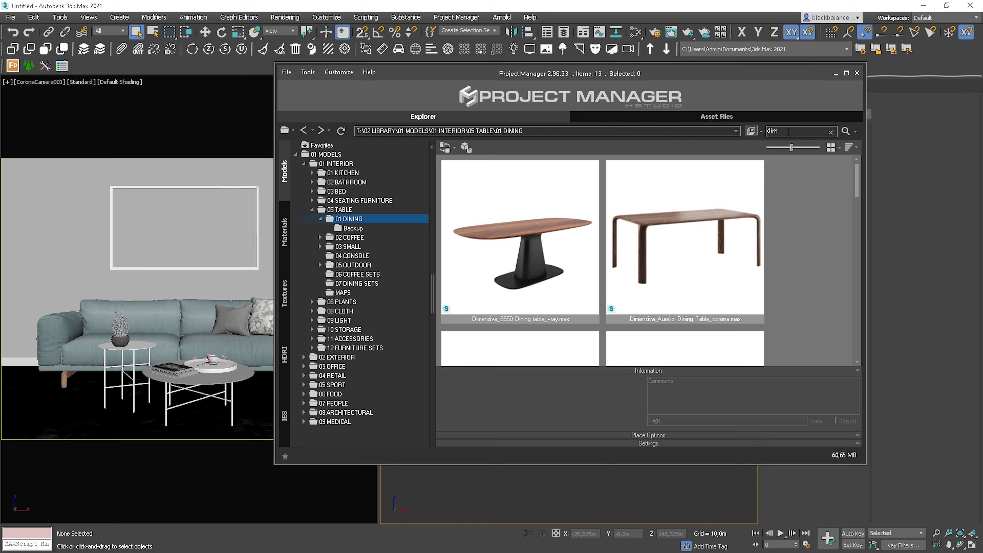
mouse_move(855, 180)
mouse_down()
mouse_move(845, 347)
mouse_move(855, 170)
mouse_up()
Step: Drag the Aurelio Dining Table into the viewport and place it in the living room
click(695, 219)
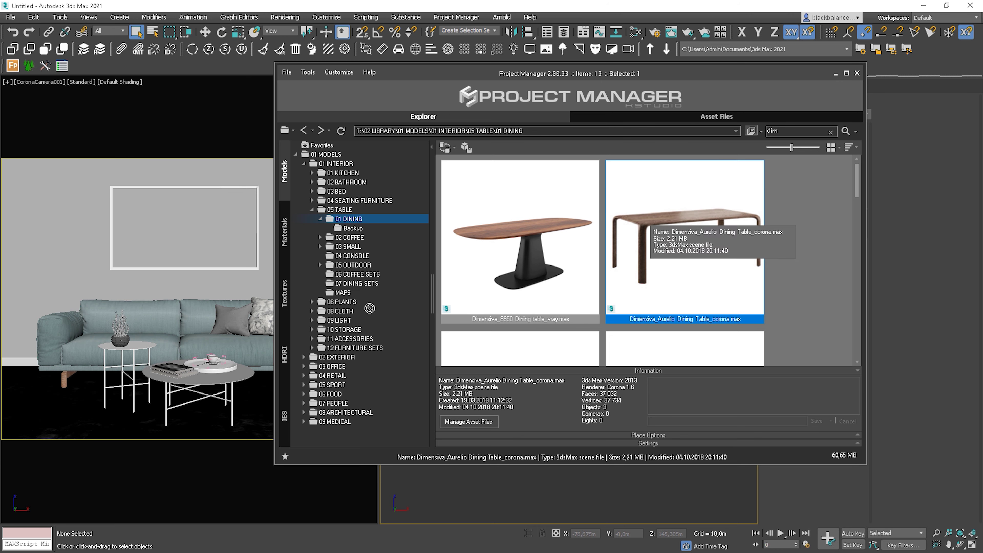
drag(133, 348, 69, 376)
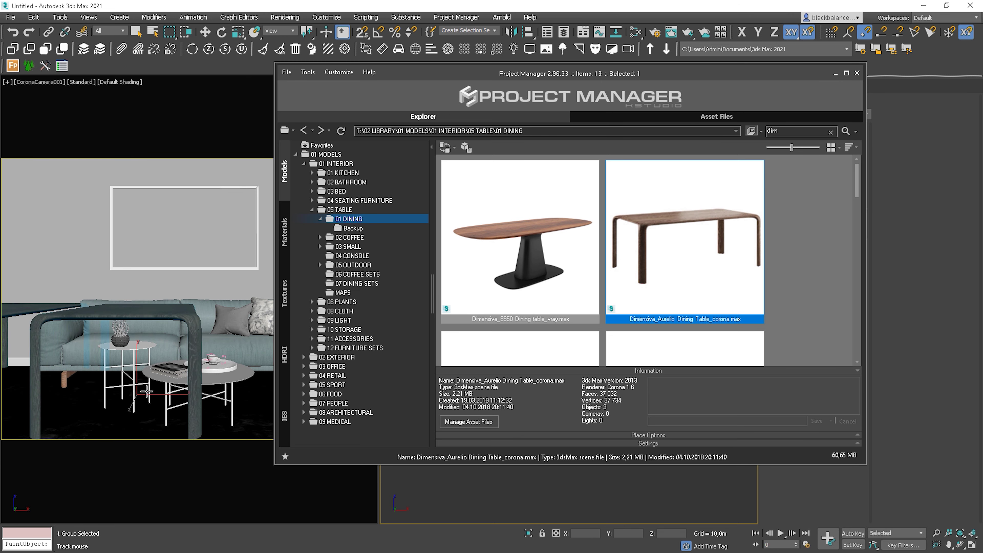
click(52, 346)
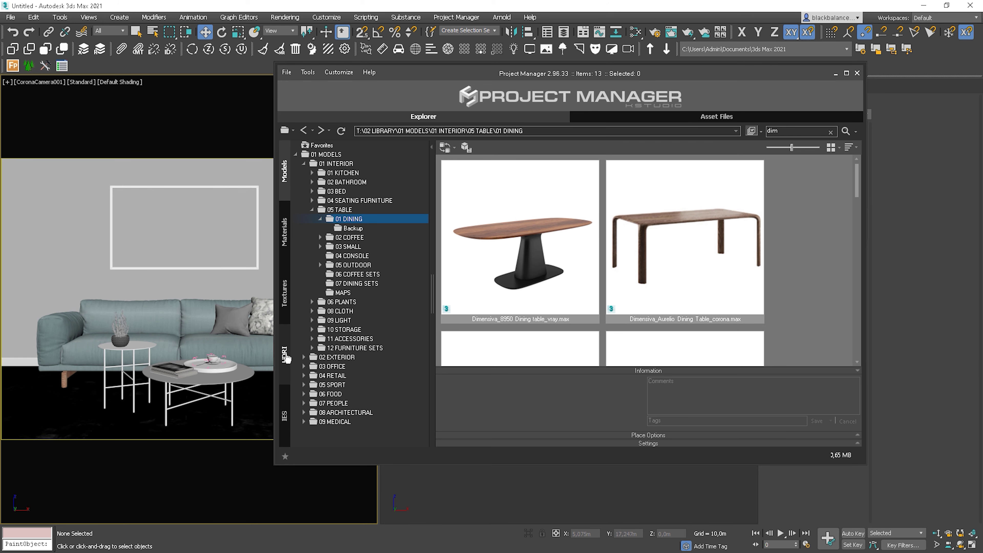
Step: Browse the VIZPEOPLE 6K HDRI folder, clear the 'dim' filter, then switch to the empty IES category
click(286, 354)
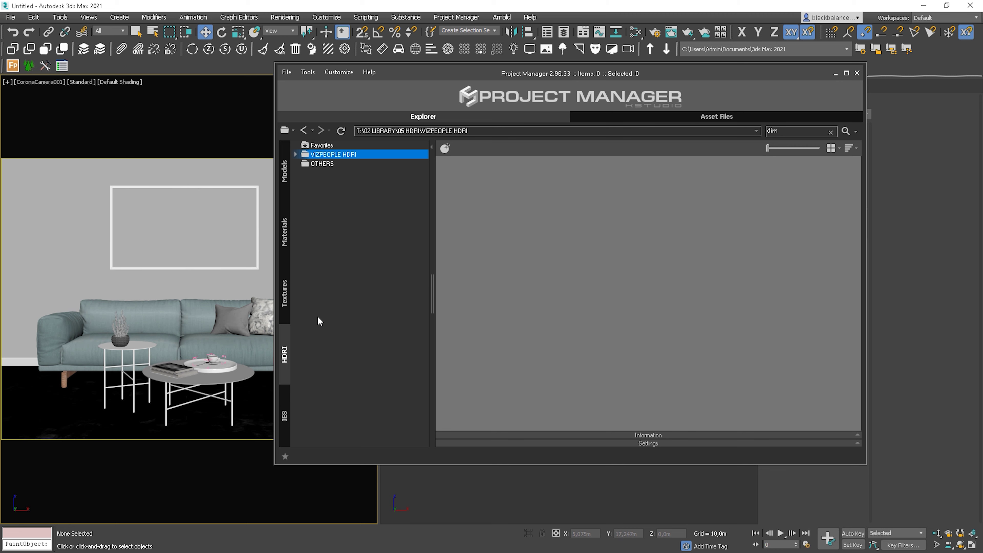
click(297, 154)
click(322, 164)
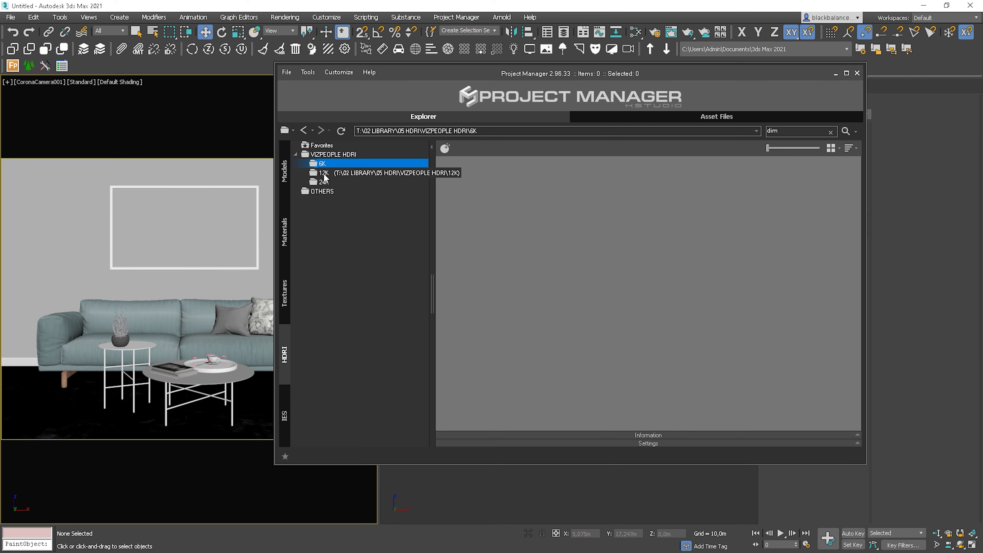
click(831, 132)
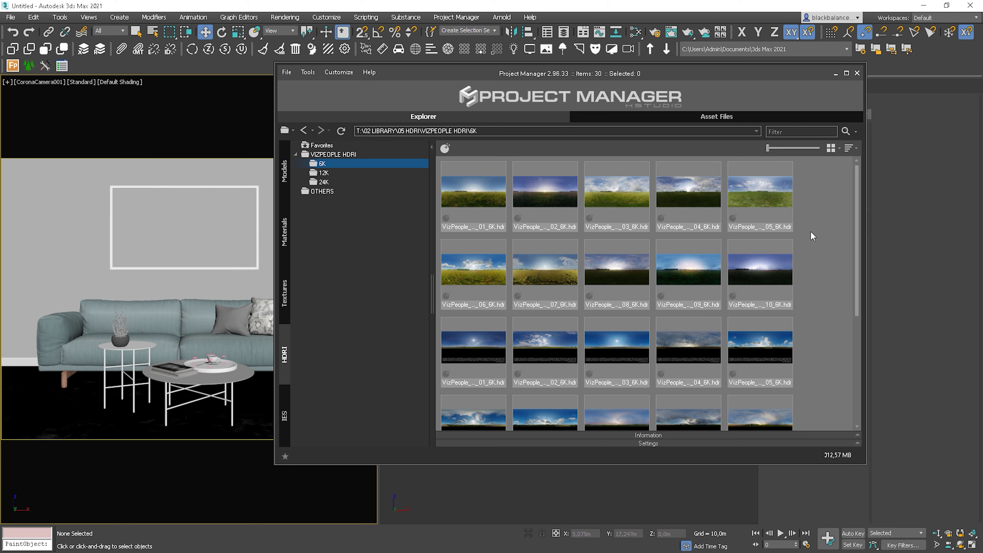
scroll(801, 283, down, 5)
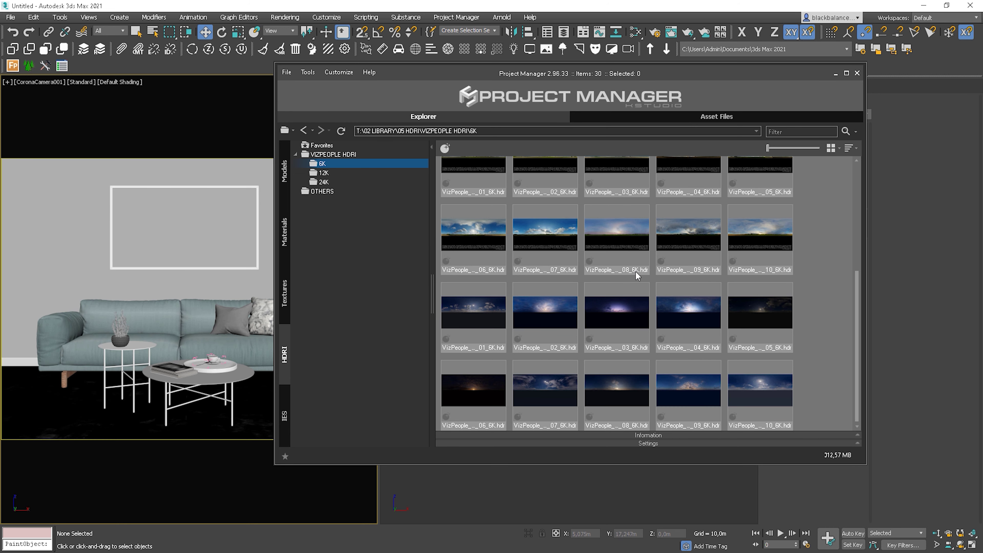
click(286, 409)
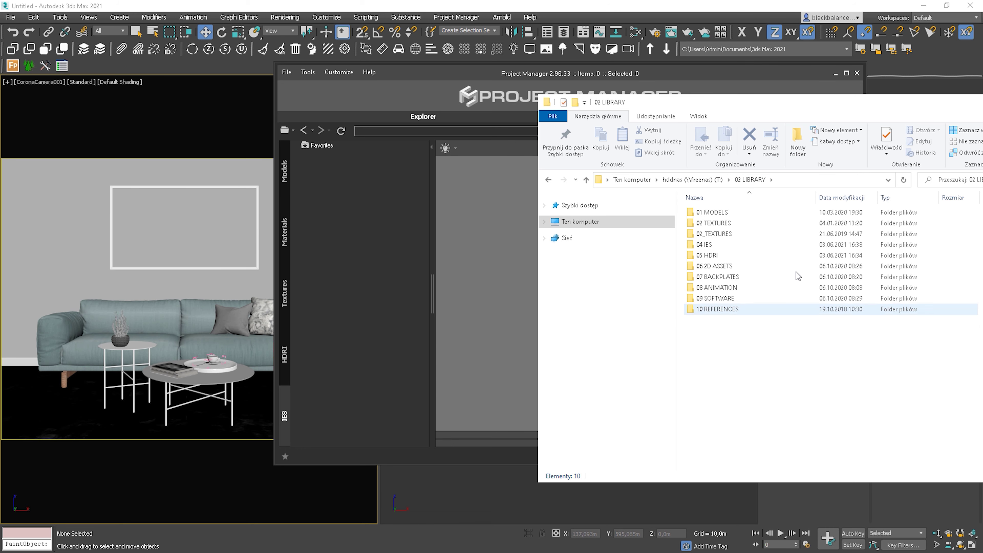
Step: Add the 04 IES folder to the library and open its MPM profiles
drag(706, 245, 329, 180)
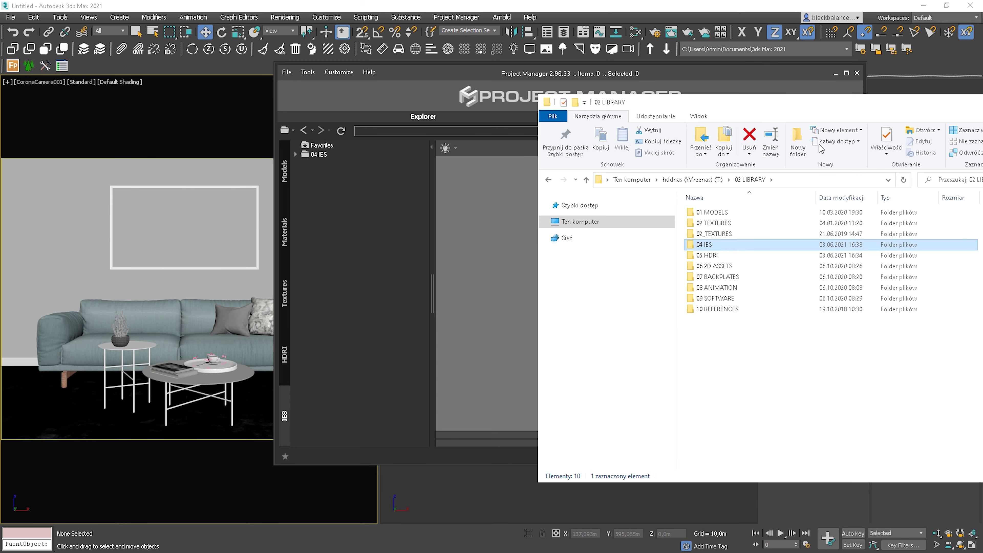
key(alt+F4)
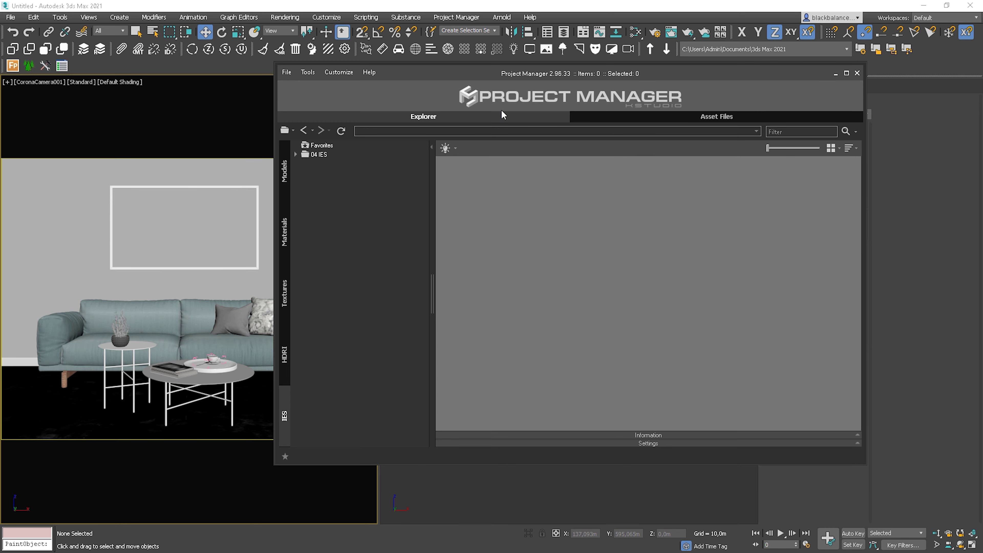
click(296, 154)
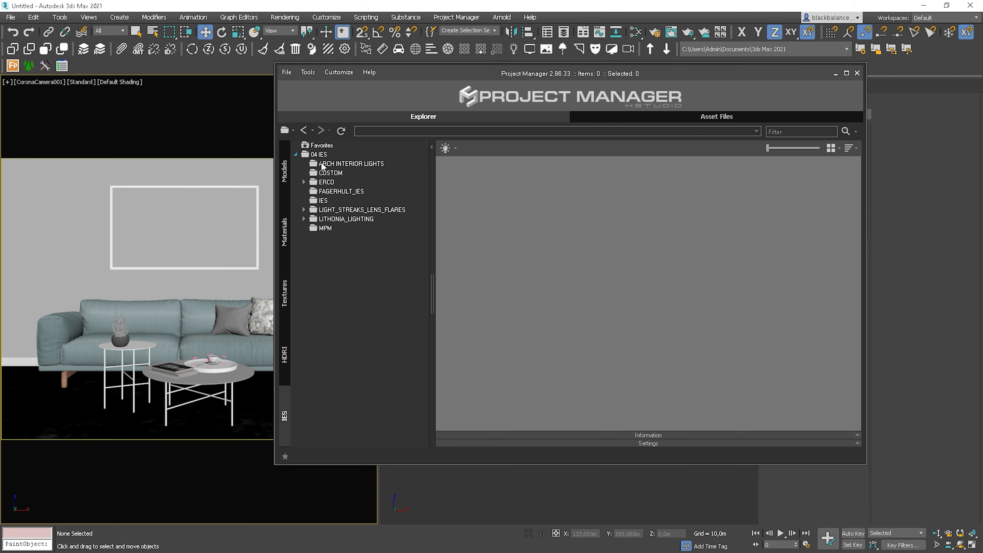
click(322, 228)
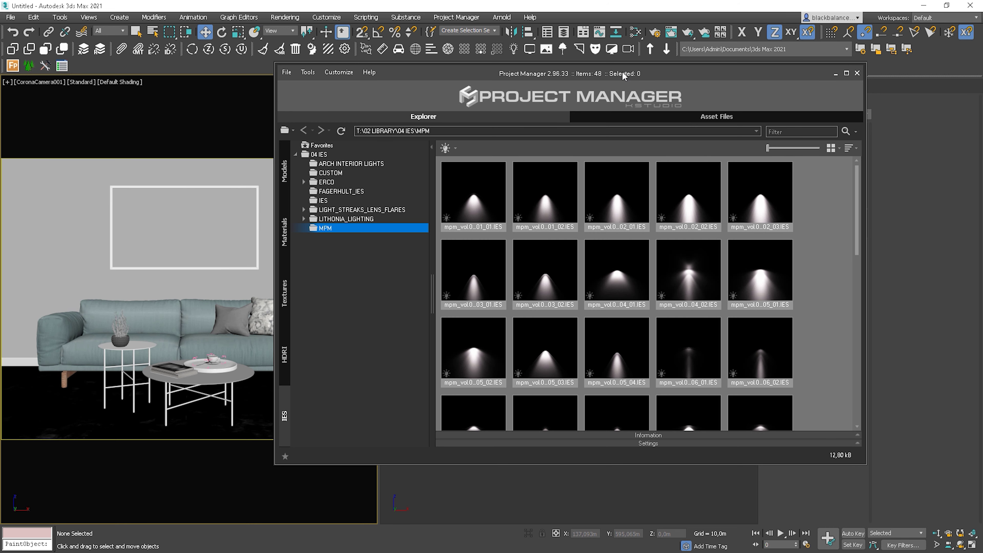
Step: Drag the first MPM IES profile into the viewport as a photometric light
drag(717, 75, 394, 76)
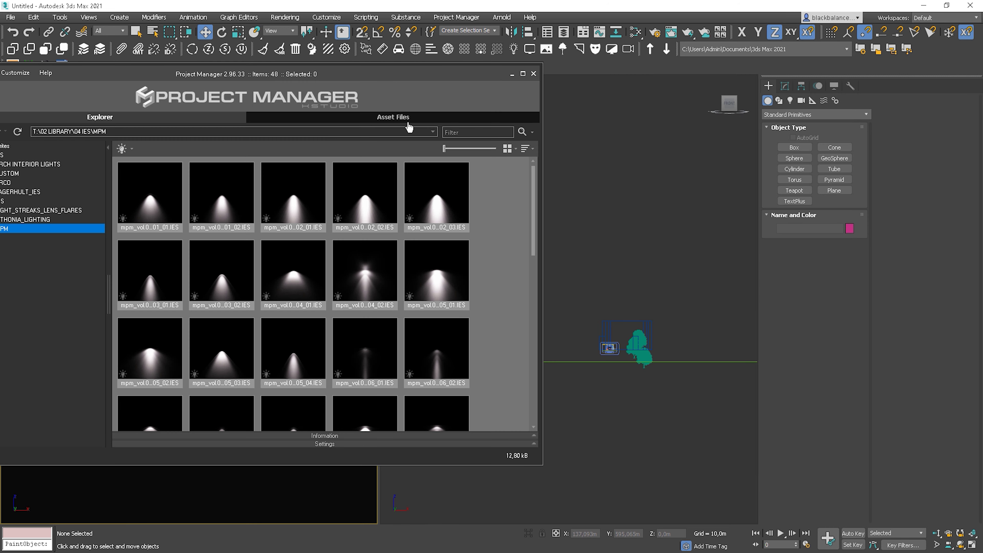
click(147, 196)
drag(201, 230, 659, 219)
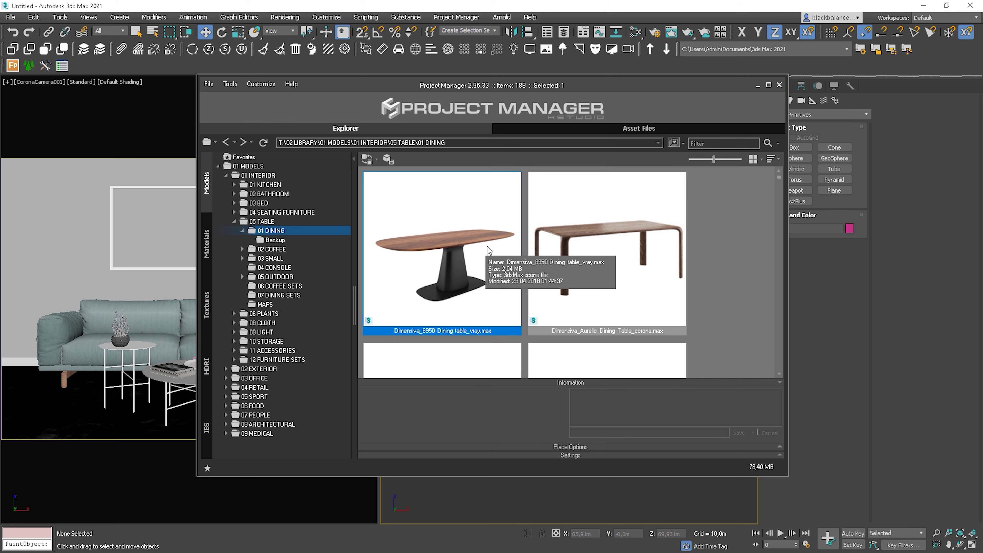
Step: Preview the Dimensiva dining table's full image with View Image, then close it
right_click(488, 249)
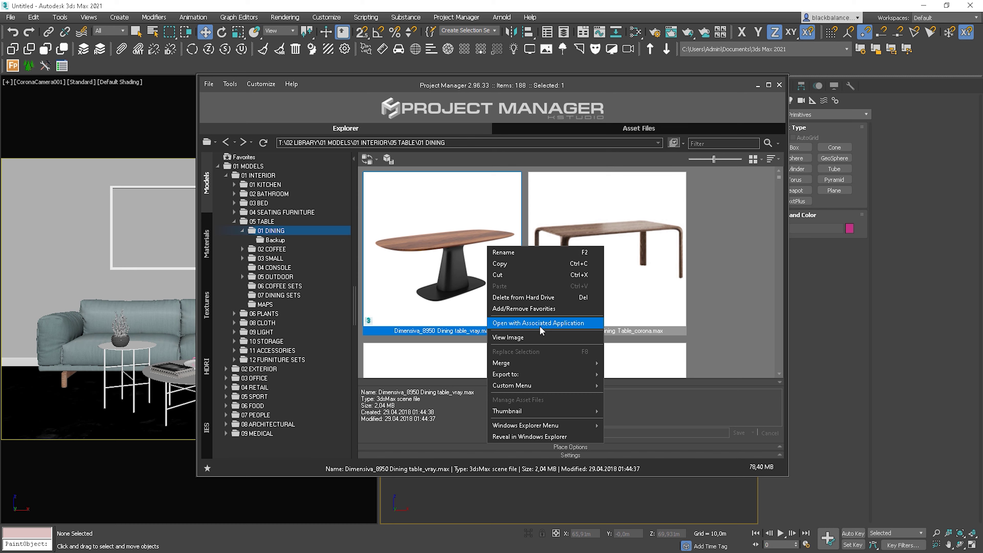
click(529, 339)
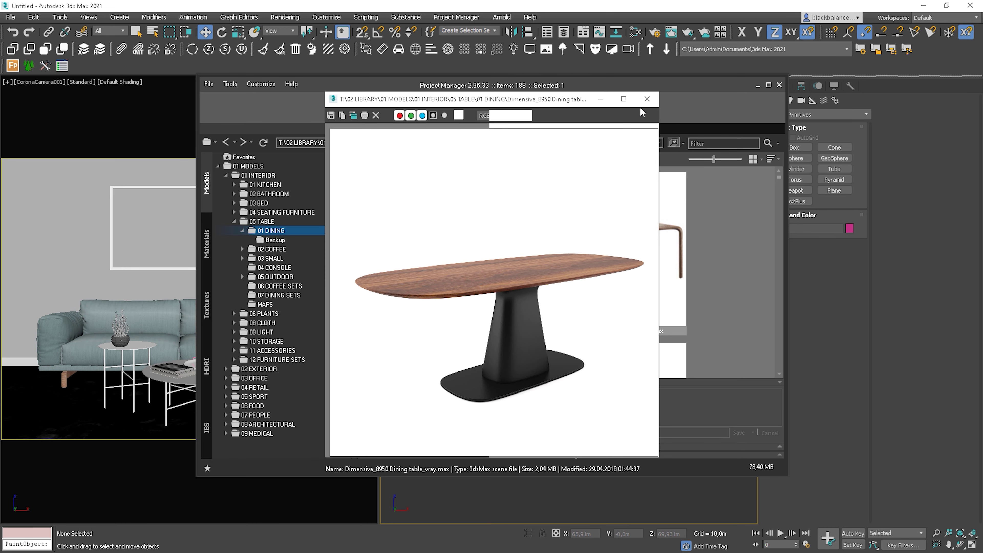
click(645, 99)
Step: Review the table's Merge and Custom Menu submenus, then show the 01 DINING folder's options
right_click(473, 230)
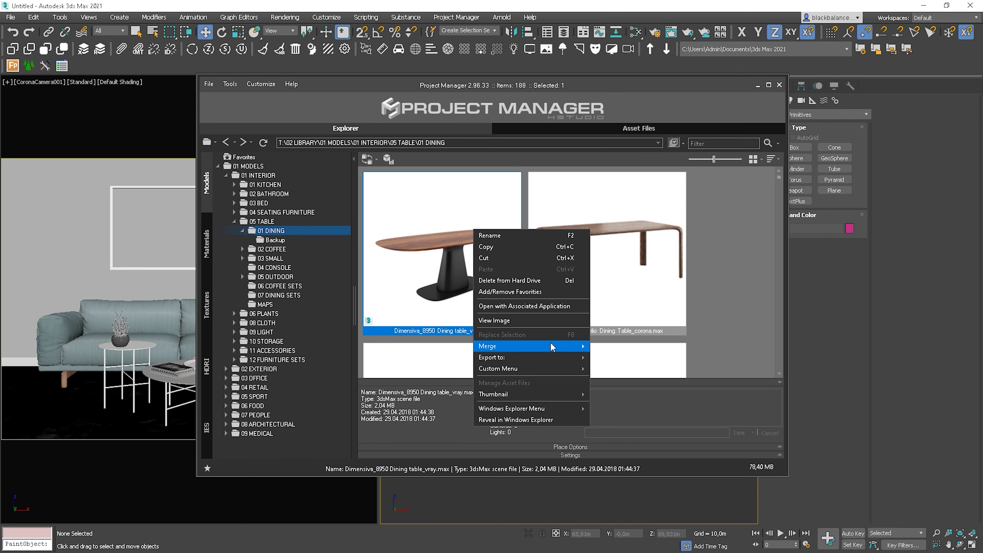
mouse_move(552, 350)
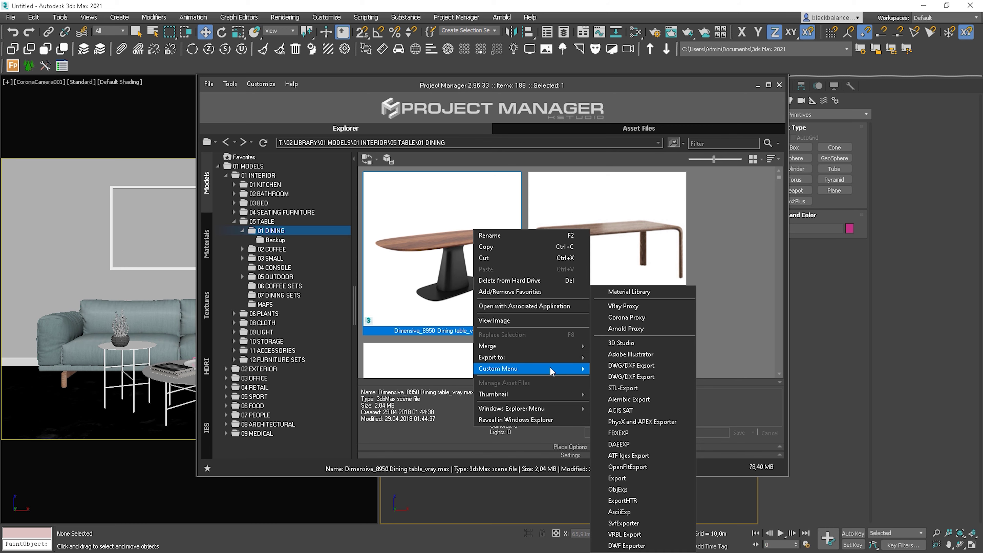
mouse_move(549, 370)
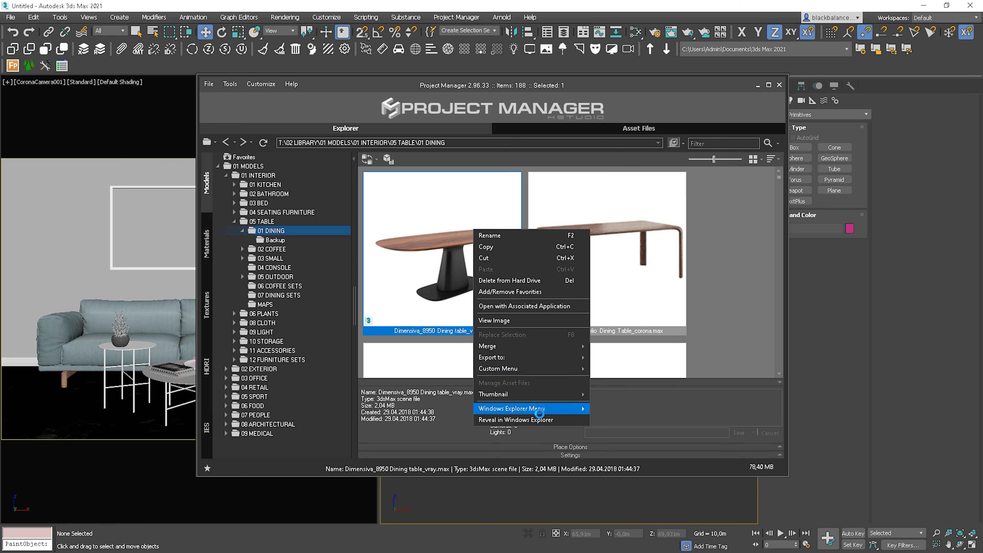
mouse_move(544, 413)
click(712, 171)
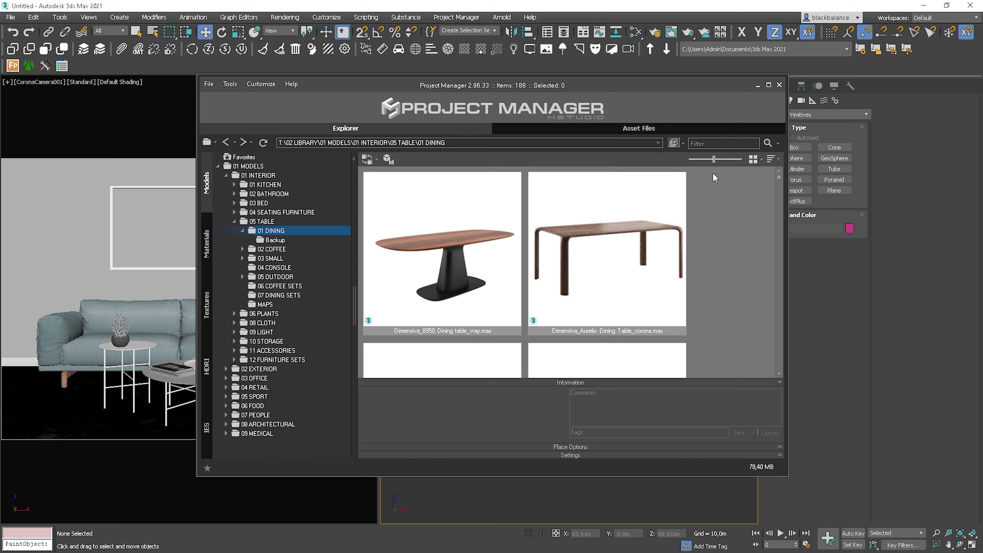
right_click(295, 231)
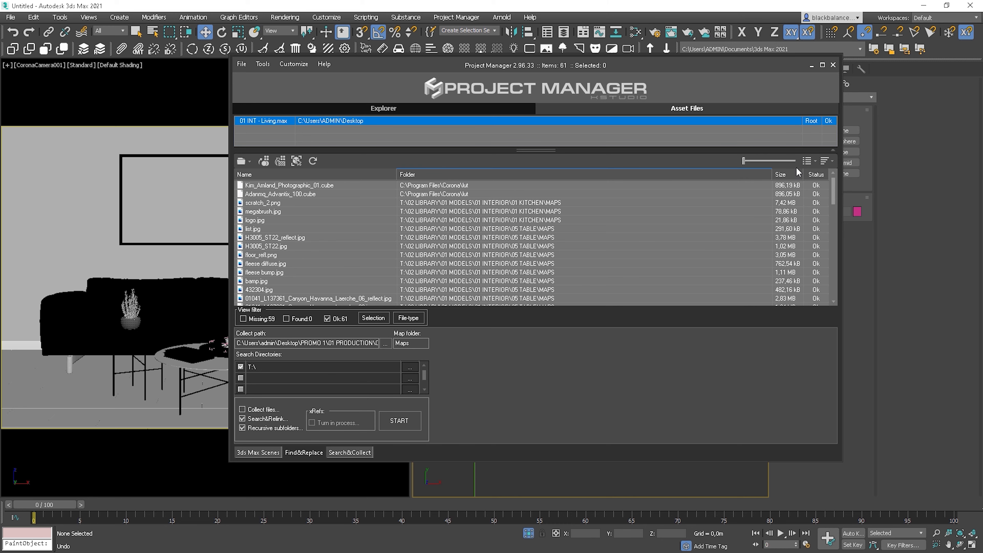
Step: Filter the asset list to Missing only, unchecking Ok, leaving 59 floorboard texture maps
key(Down)
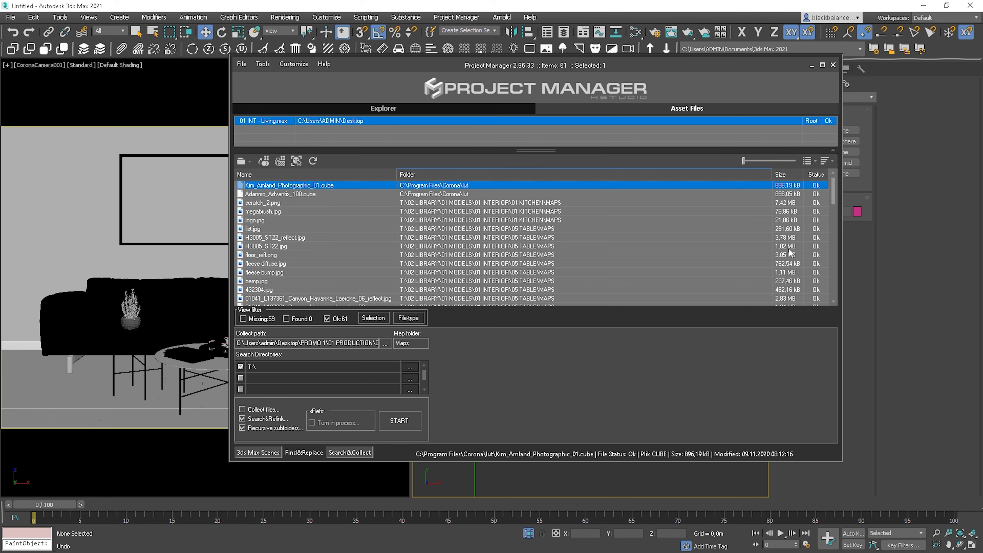
click(411, 318)
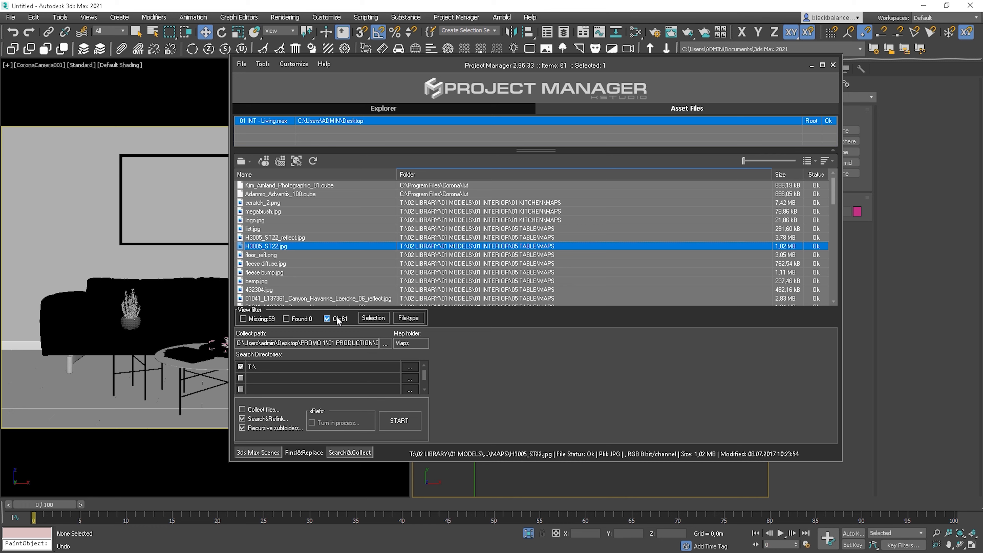
click(255, 320)
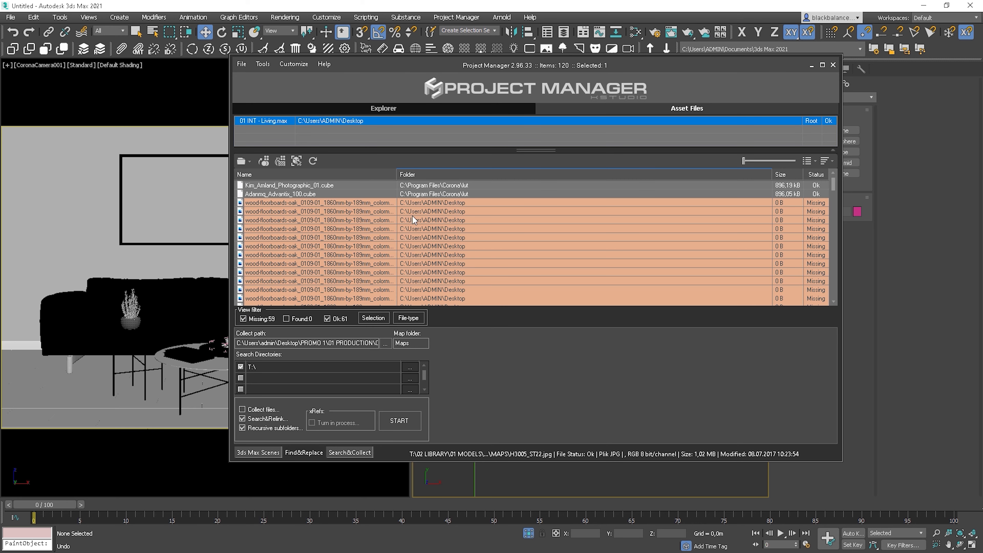
scroll(413, 223, down, 5)
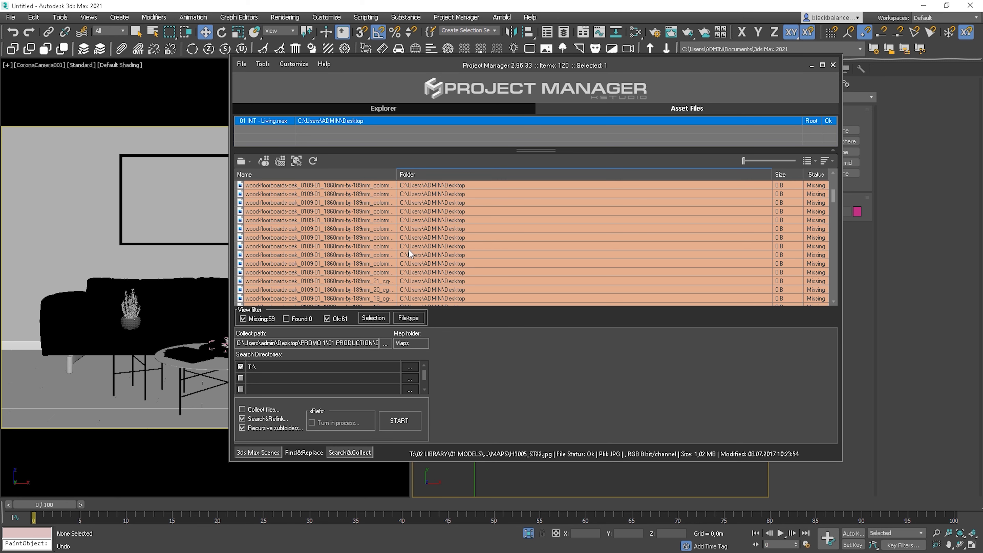
click(327, 319)
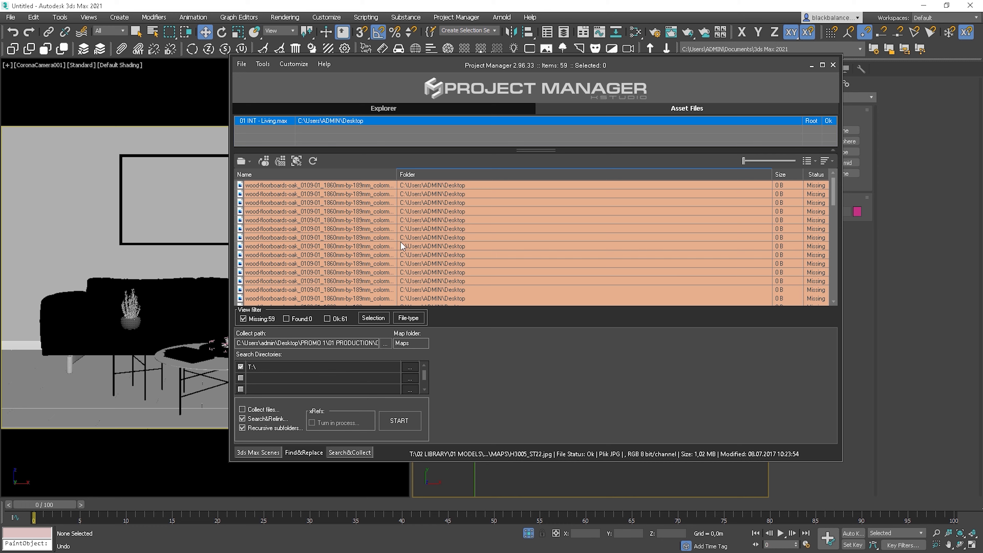
Step: Run Search&Relink with START so all 120 scene assets are found
click(395, 426)
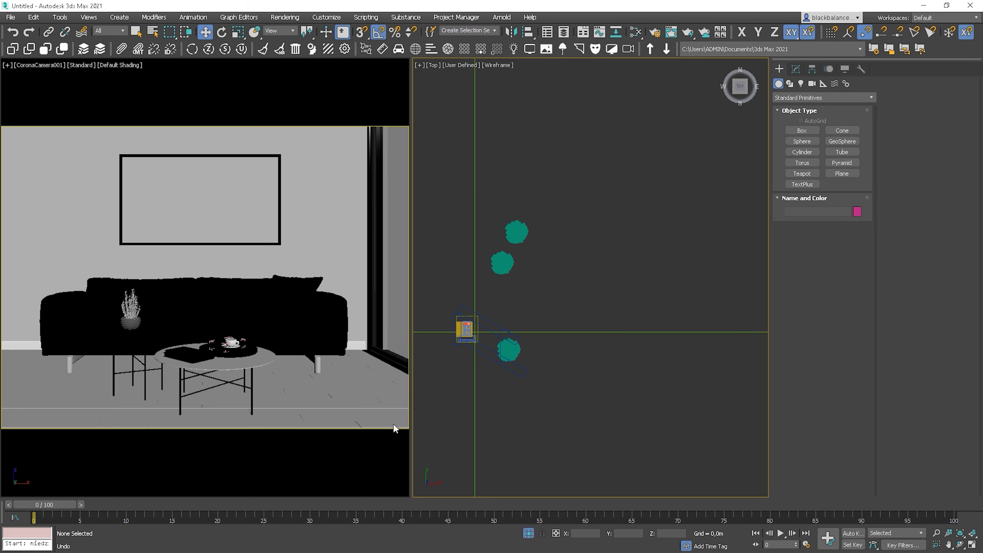